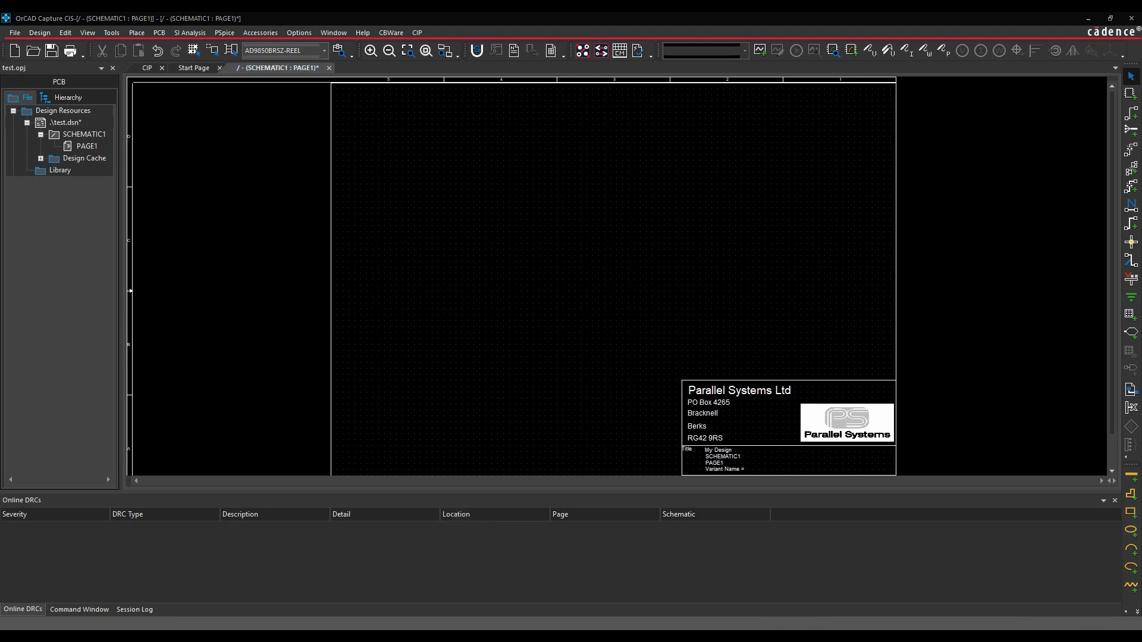
Open the Search Providers part search and bring up its Configure Providers sign-in
right_click(305, 637)
click(268, 173)
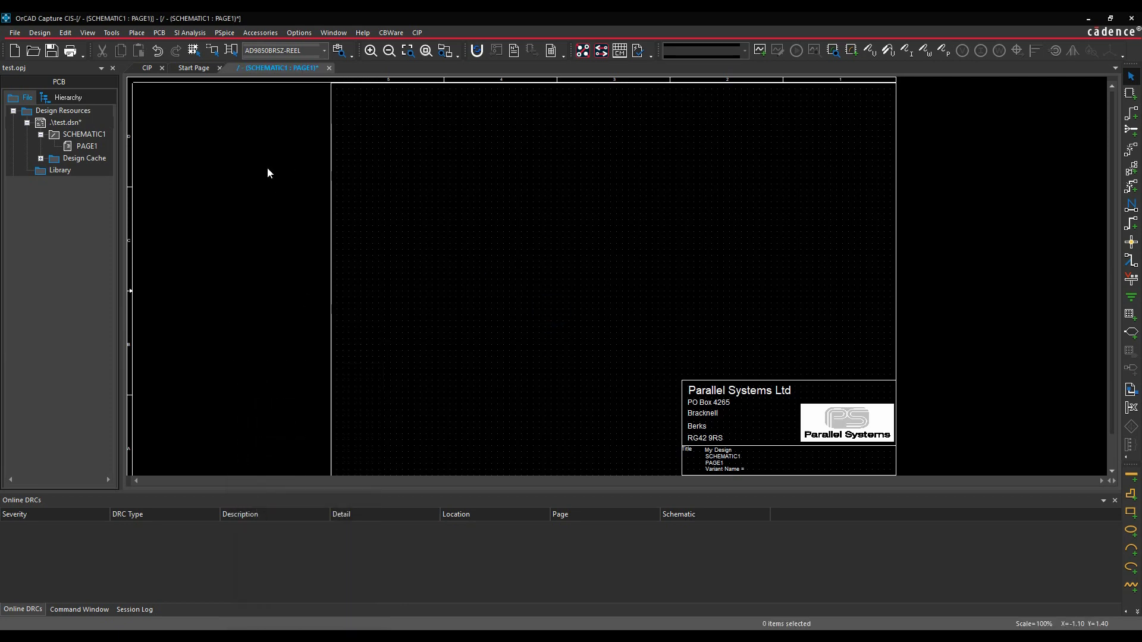
click(136, 33)
click(169, 75)
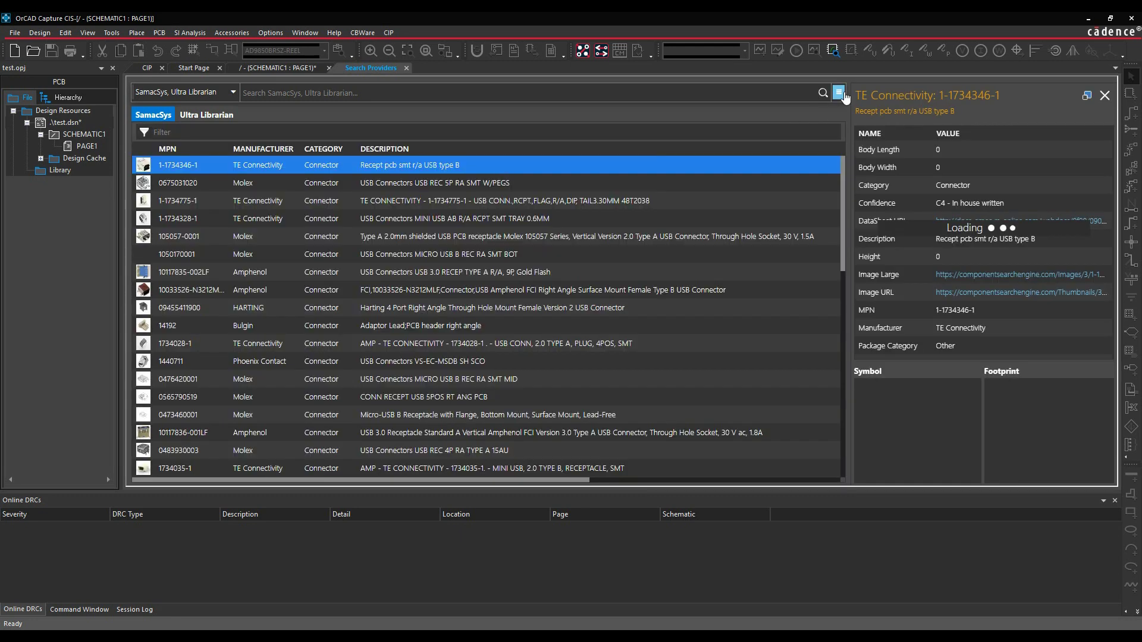
click(838, 93)
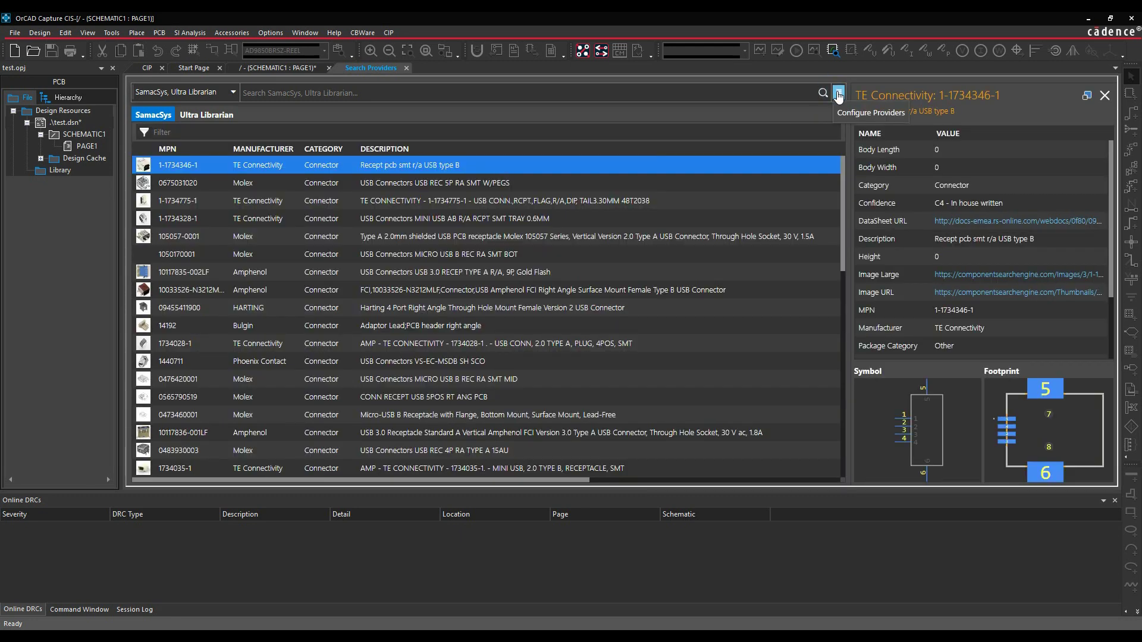
Enter the Cadence and Ultra Librarian account passwords and confirm the sign-in
click(838, 94)
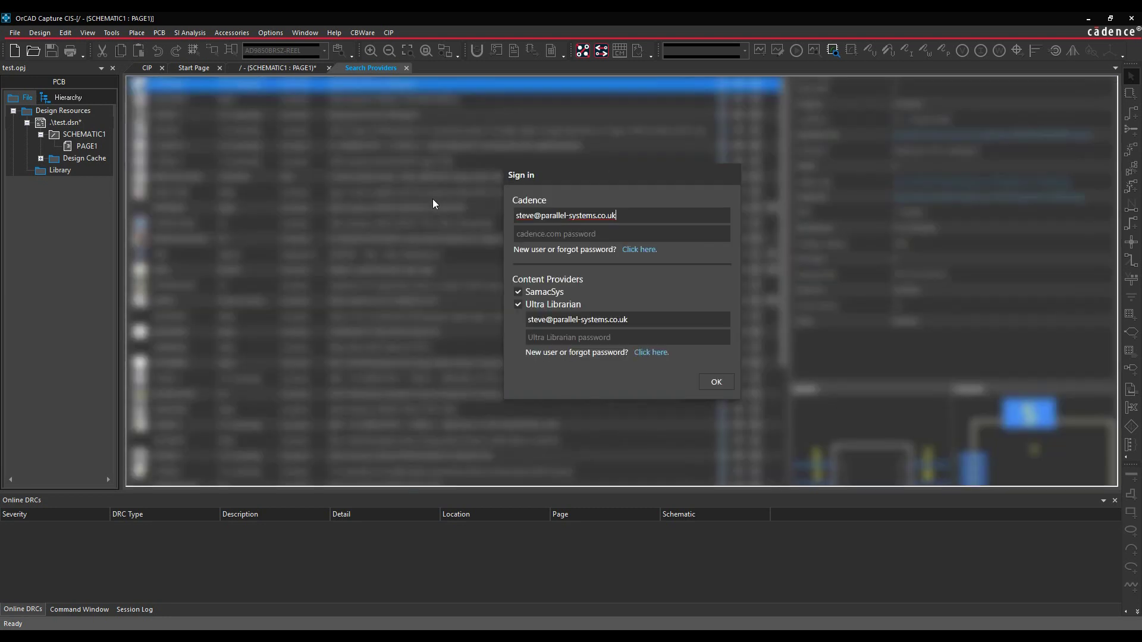
click(536, 234)
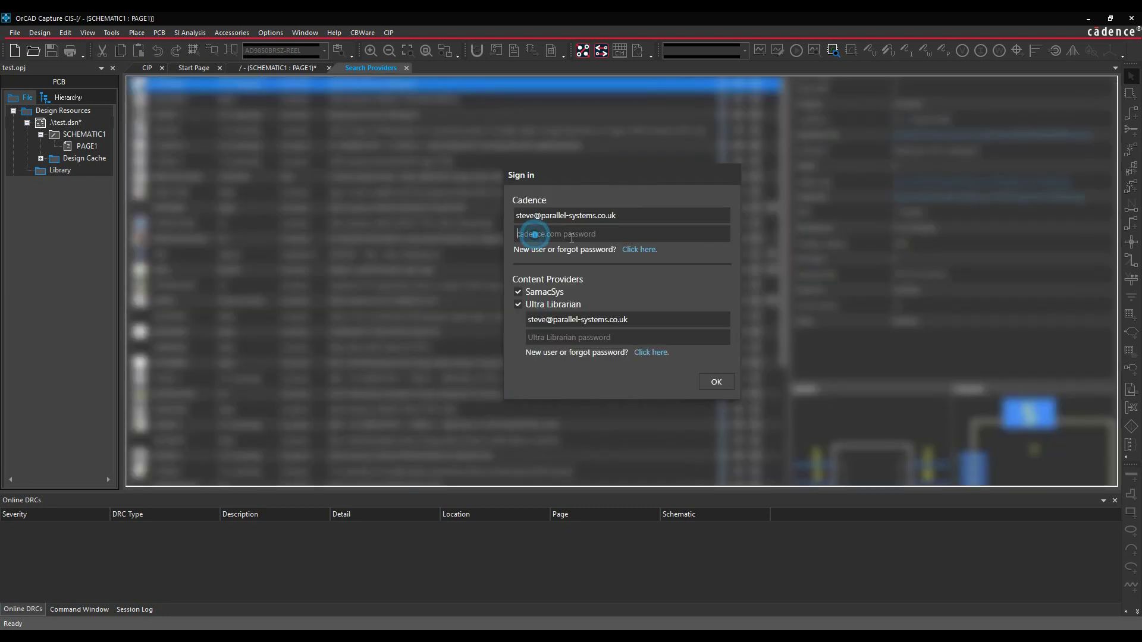
text(**)
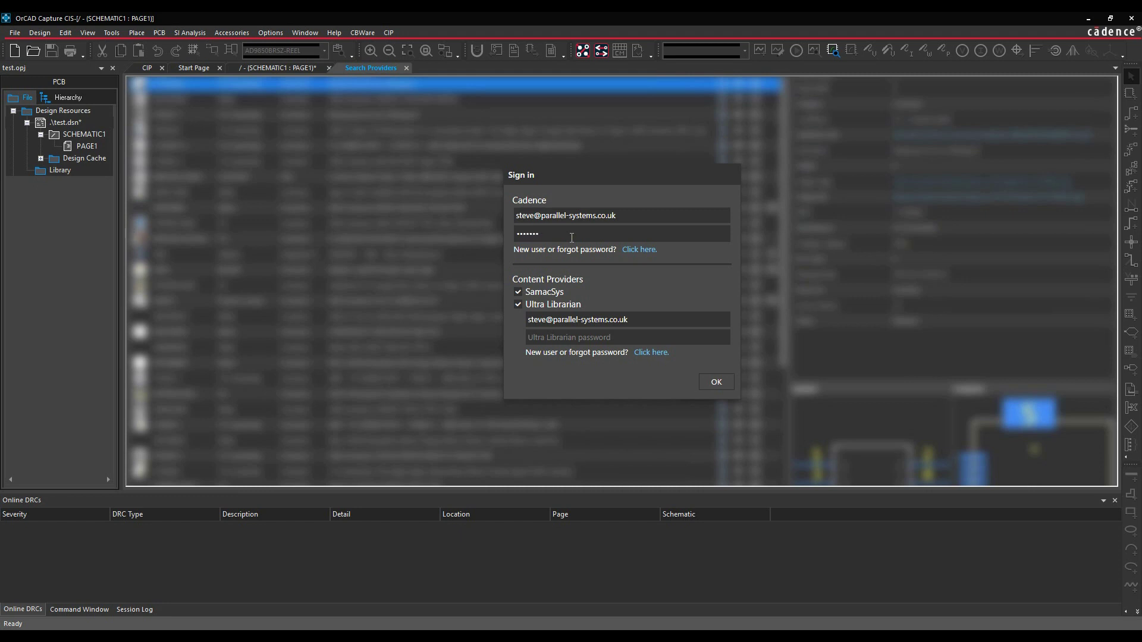
click(543, 336)
text(*)
click(719, 386)
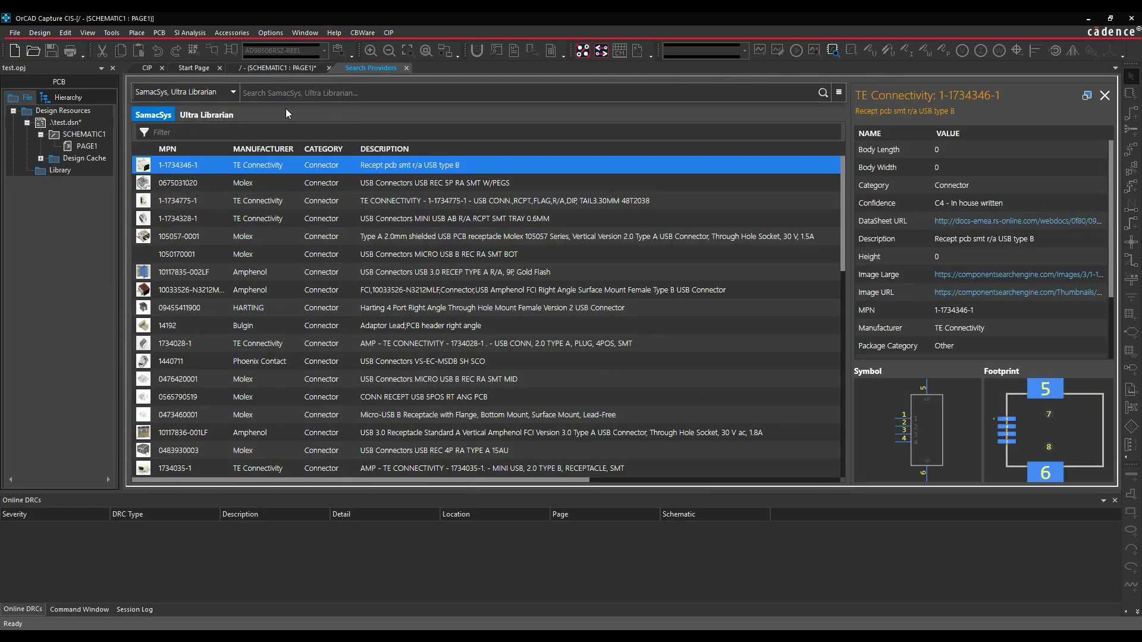
Show the Ultra Librarian results with their Digi-Key part numbers
scroll(657, 318, down, 5)
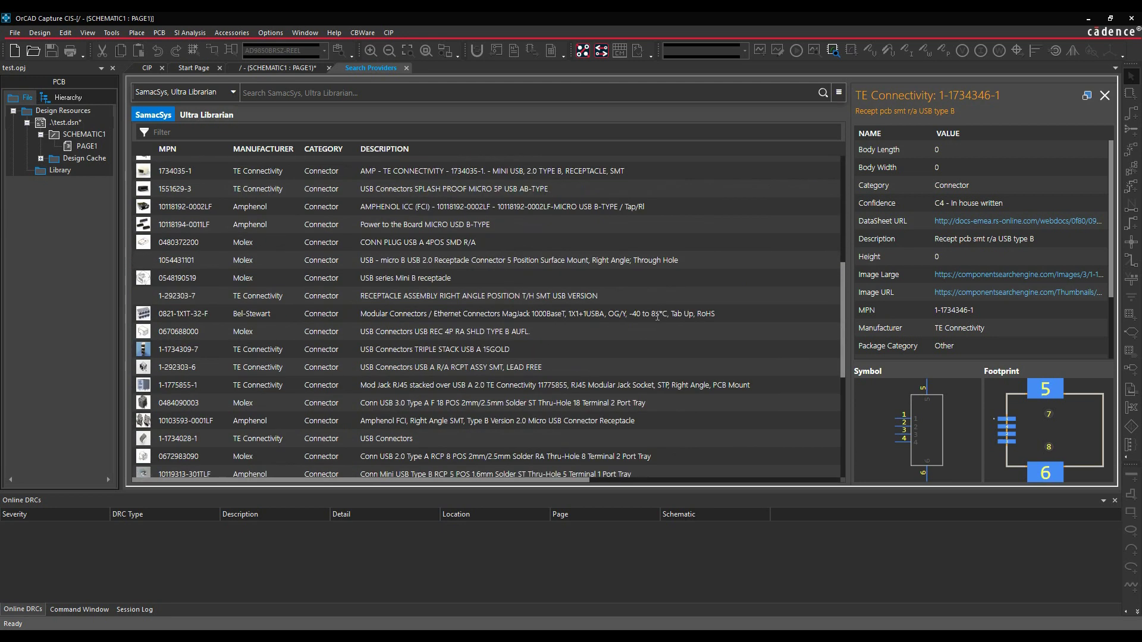
scroll(657, 321, up, 5)
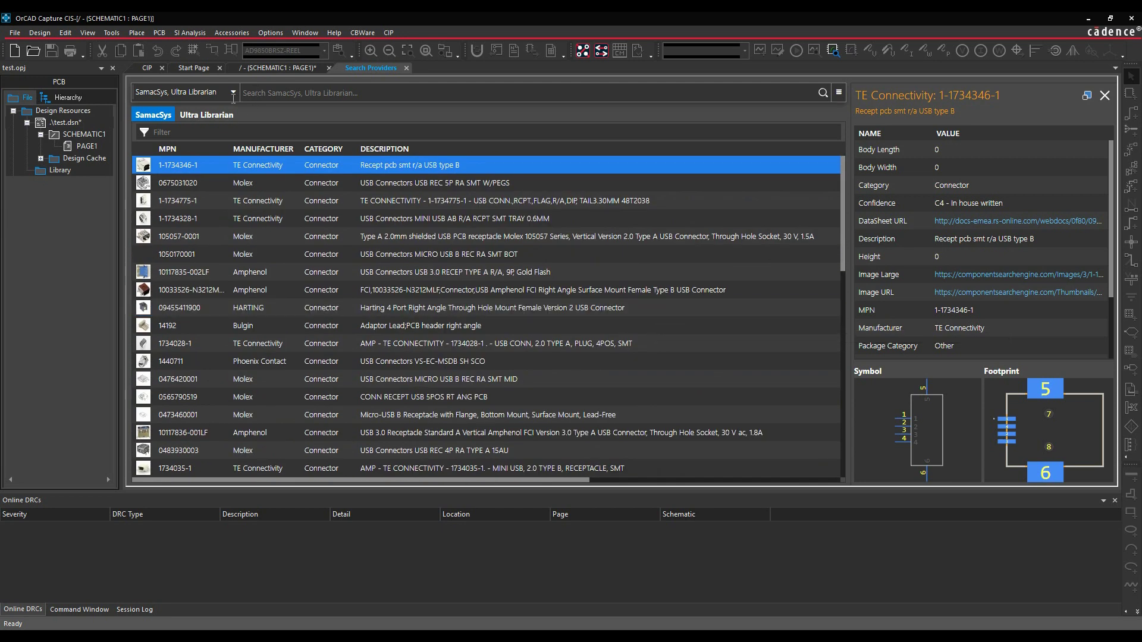
click(207, 114)
Search for 'ad9850' and download the AD9850BRSZ result from Ultra Librarian
click(262, 90)
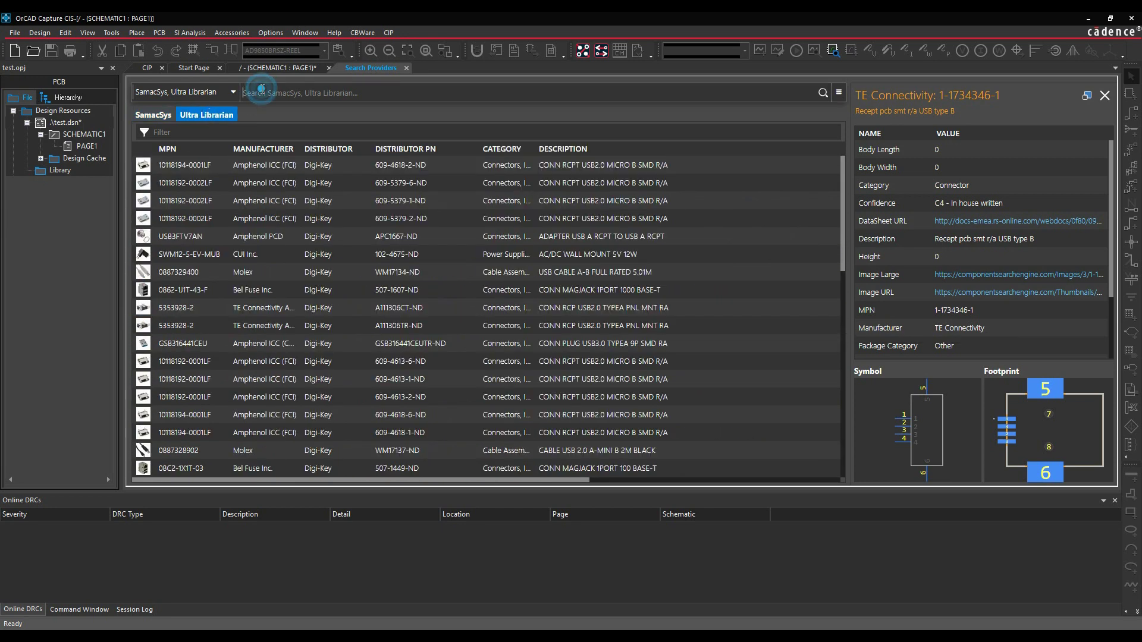
text(ad98)
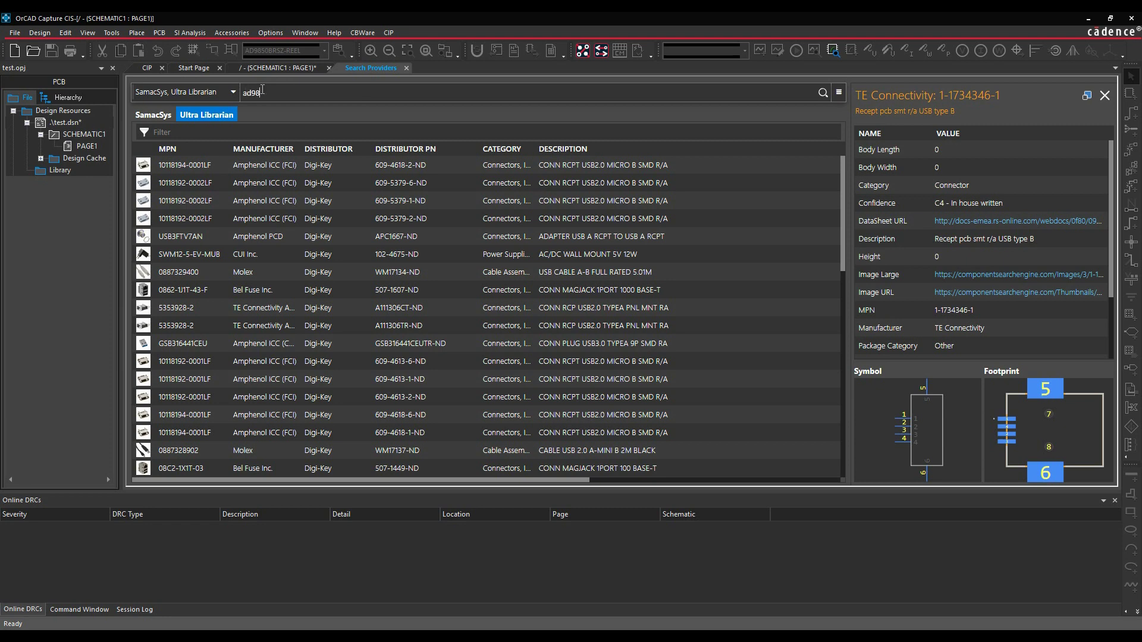
text(50)
key(Return)
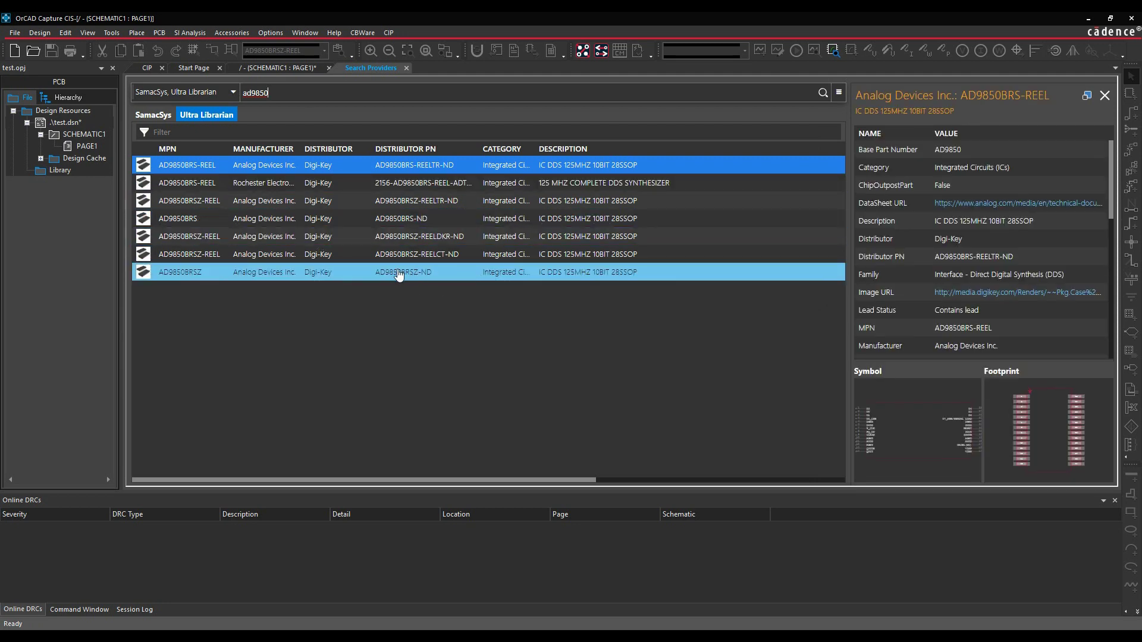
click(293, 274)
double_click(294, 274)
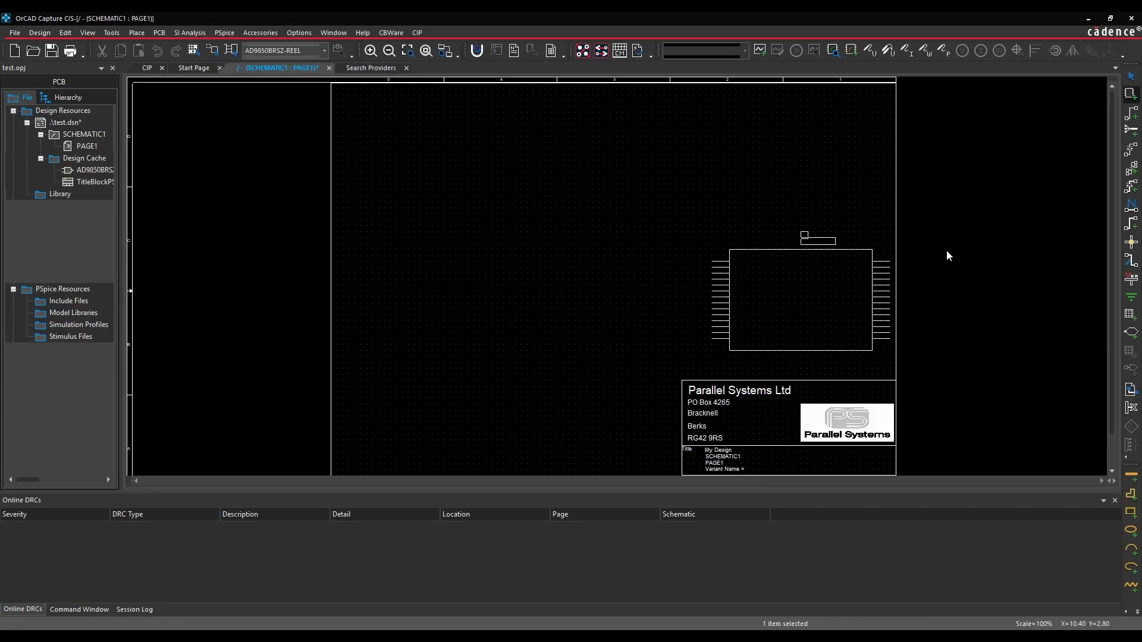
Place U1 and U2 AD9850BRSZ parts, then drag U2 right so wires join their pins
click(398, 182)
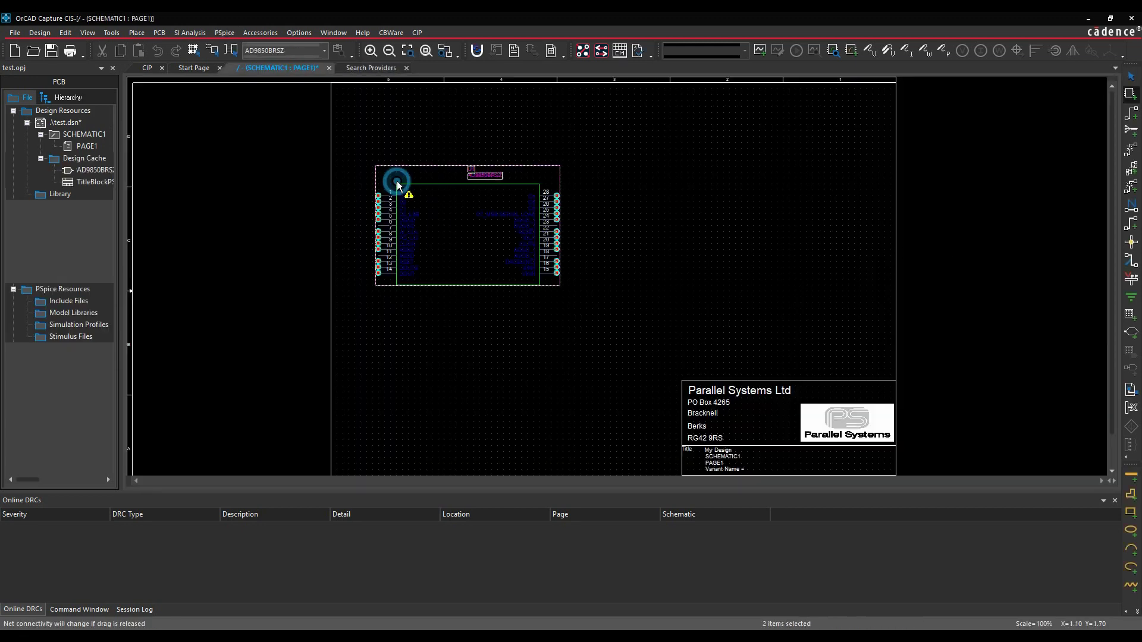
click(576, 183)
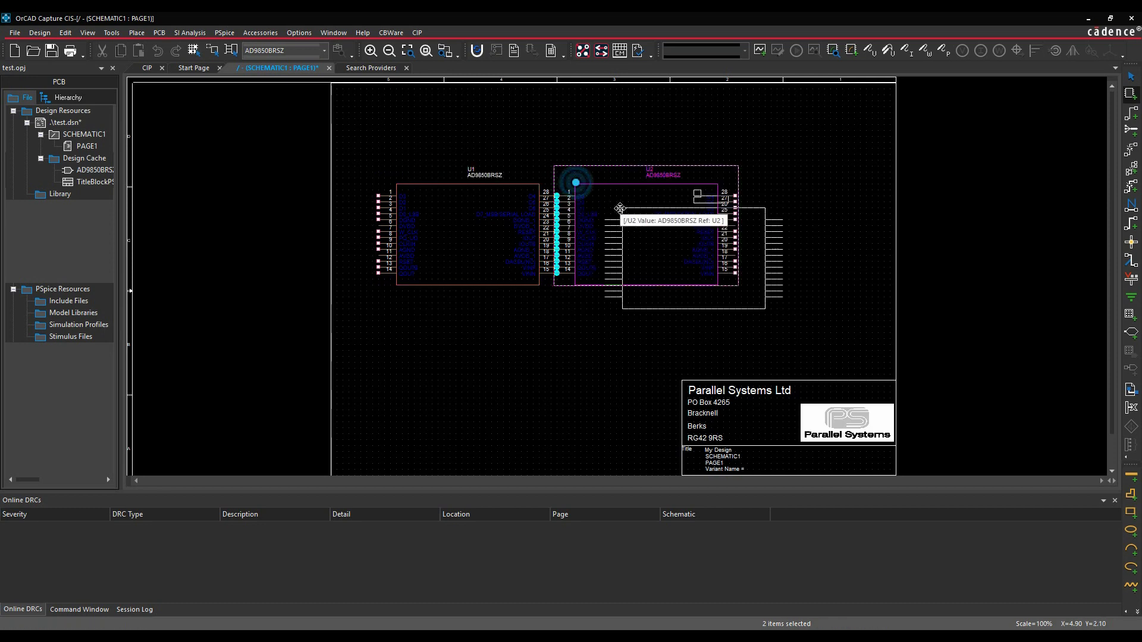
key(Escape)
drag(612, 213, 694, 226)
double_click(472, 237)
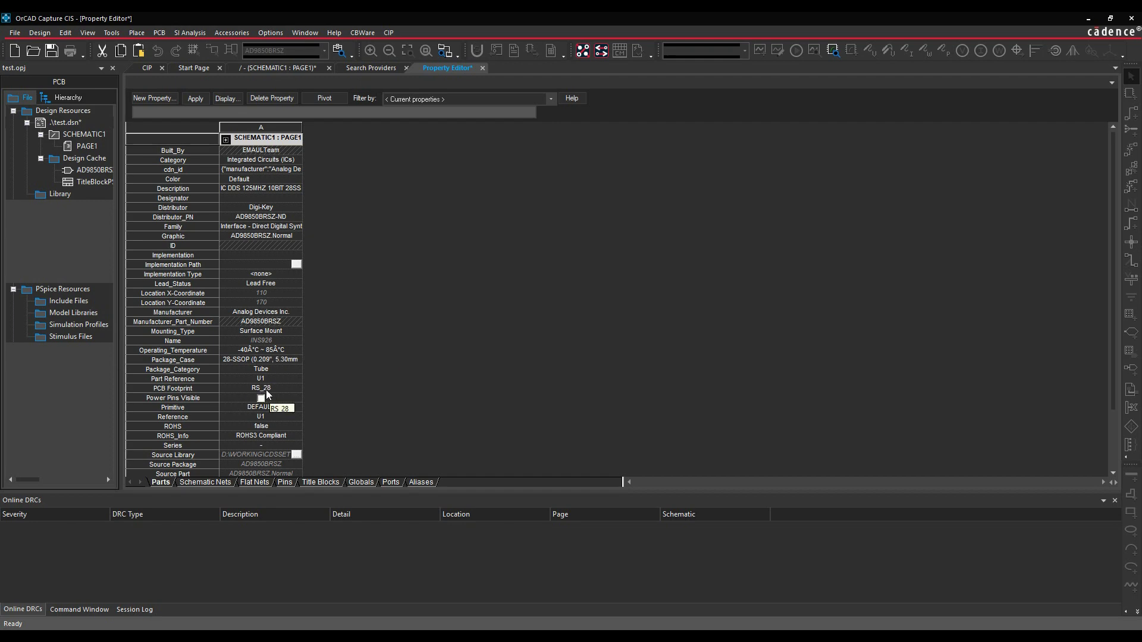
click(483, 68)
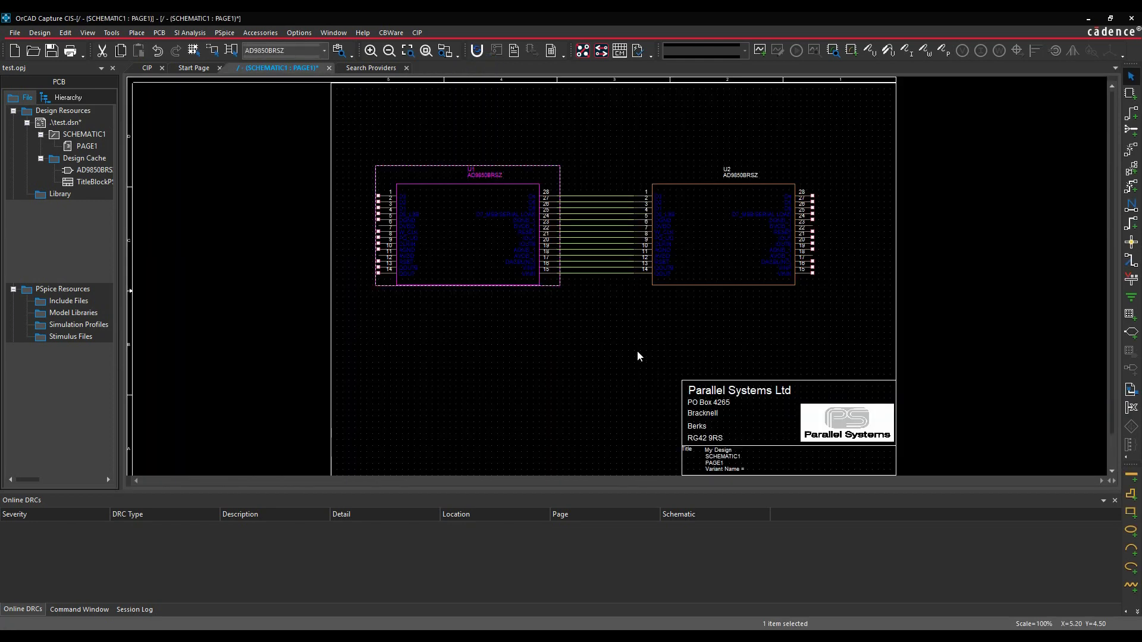
click(591, 357)
right_click(472, 226)
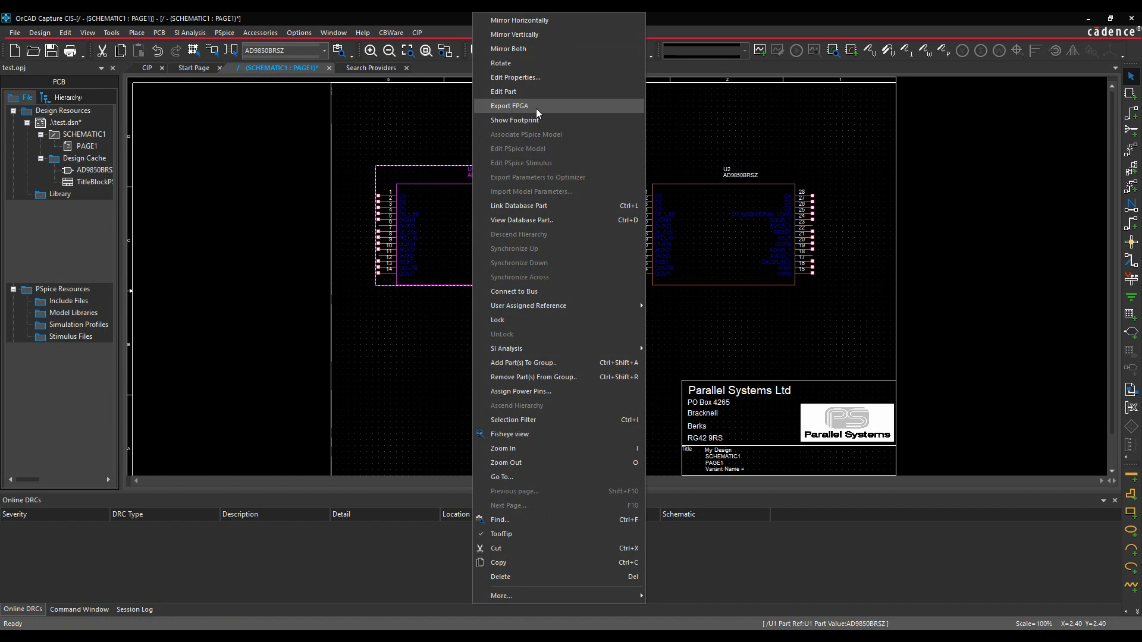
click(535, 119)
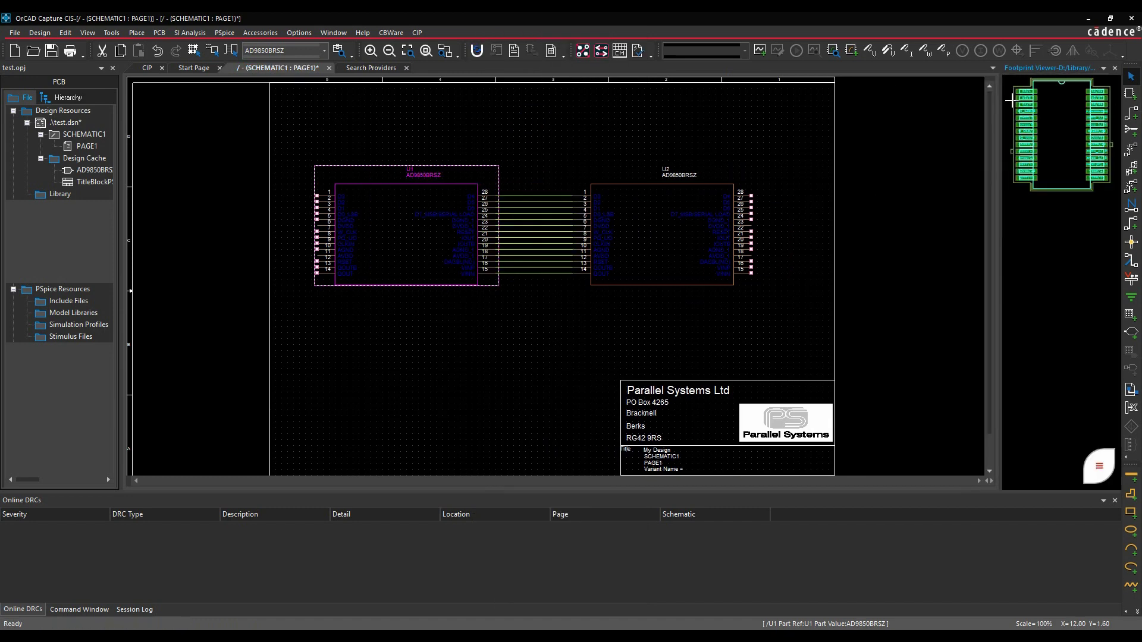
click(1115, 67)
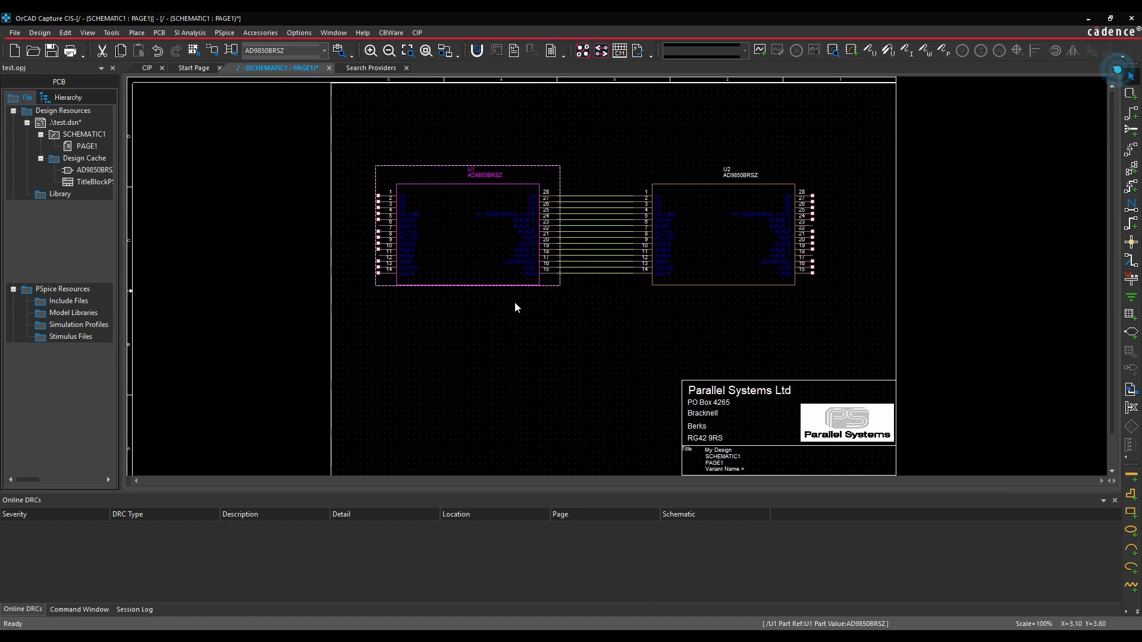
click(513, 329)
Save test.dsn and sync it to a board in OrCAD PCB Designer Professional
click(64, 122)
click(52, 50)
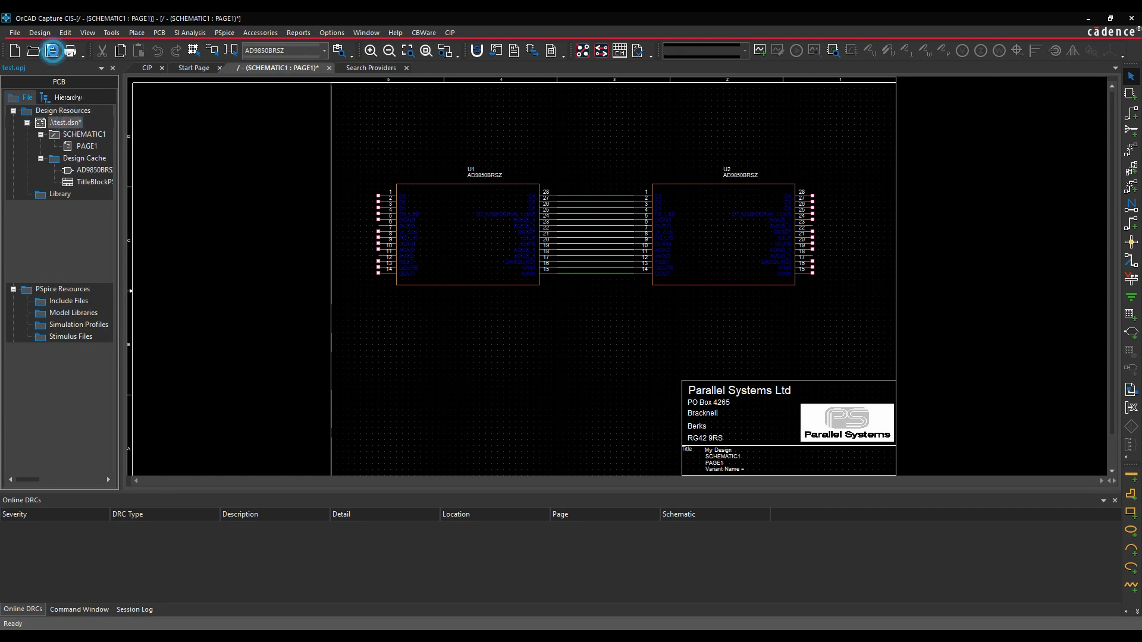
click(70, 124)
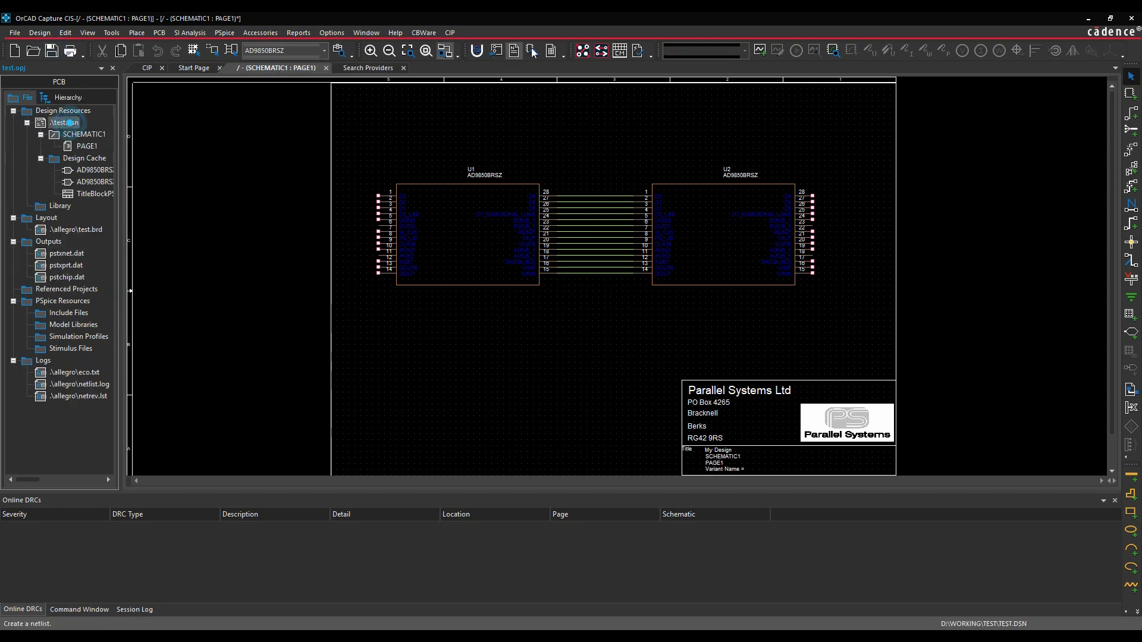
click(601, 51)
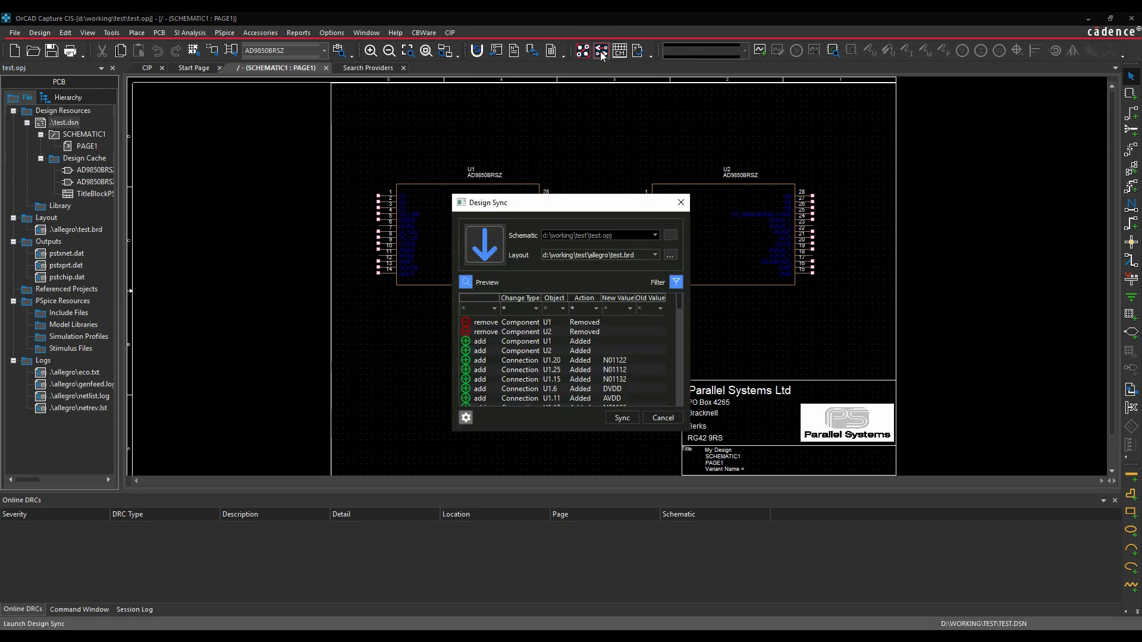
click(625, 418)
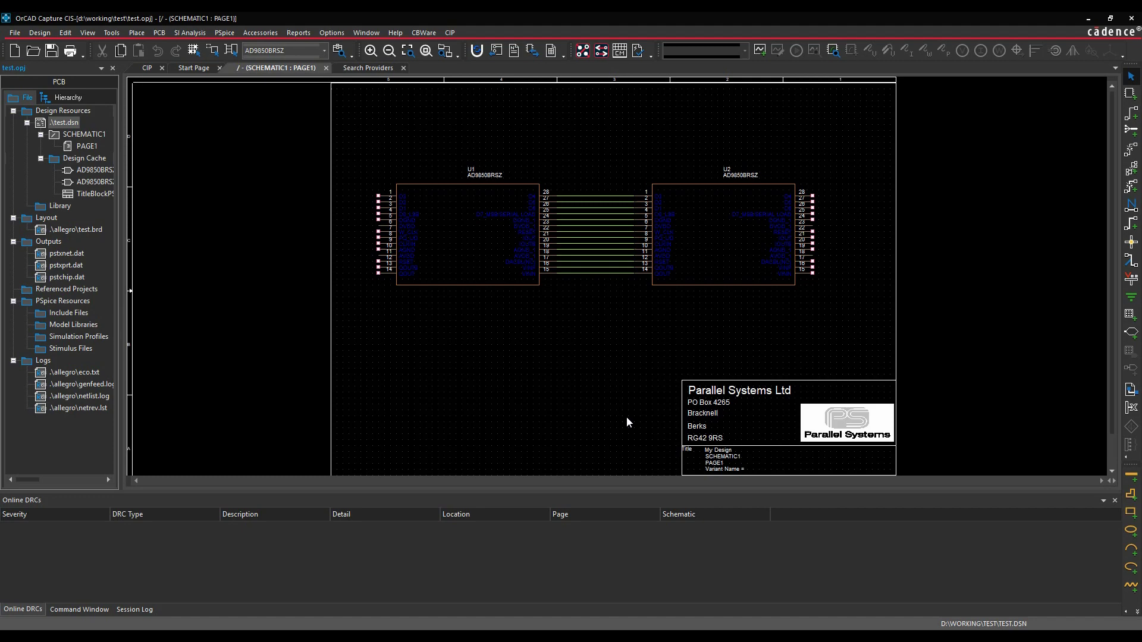
scroll(598, 226, down, 5)
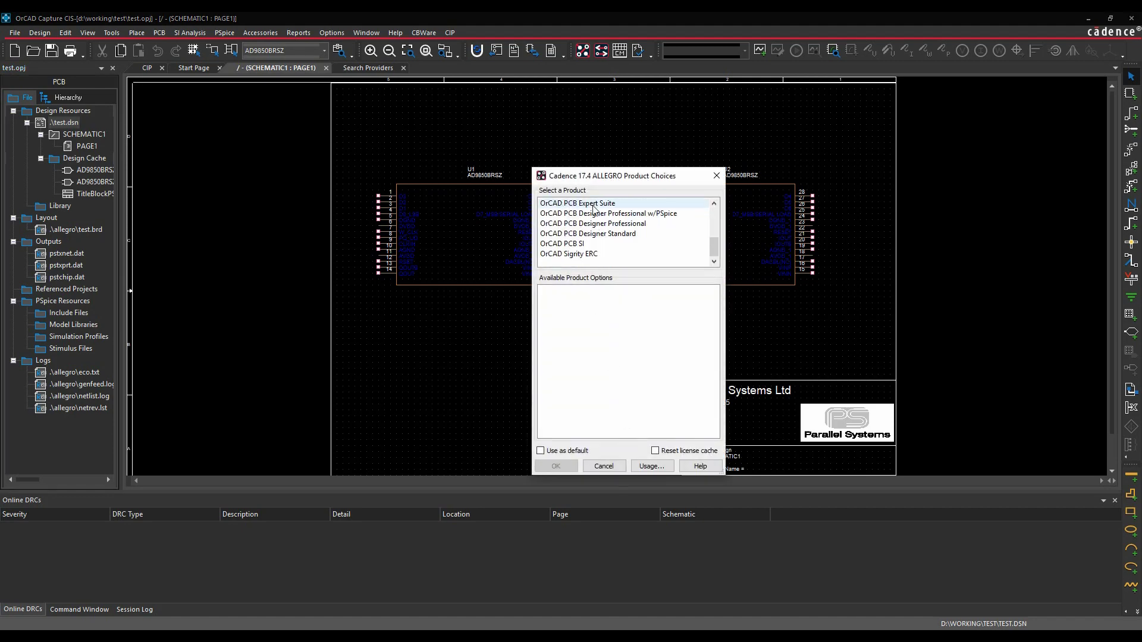
double_click(619, 227)
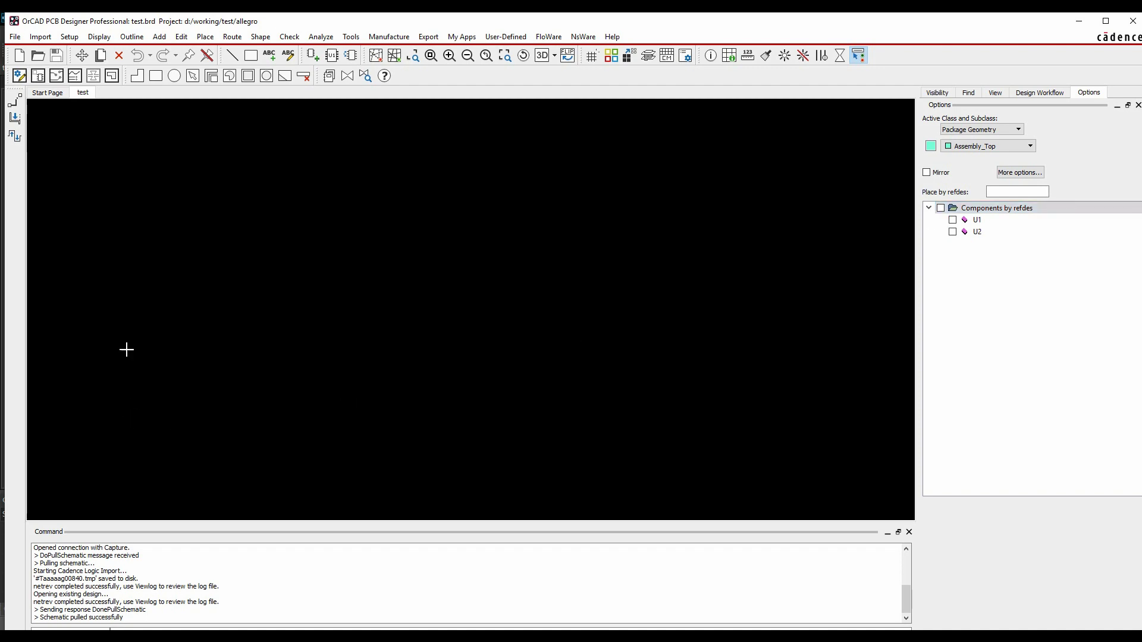
Set the Design Parameters drawing extents Left X and Lower Y to -50
click(69, 37)
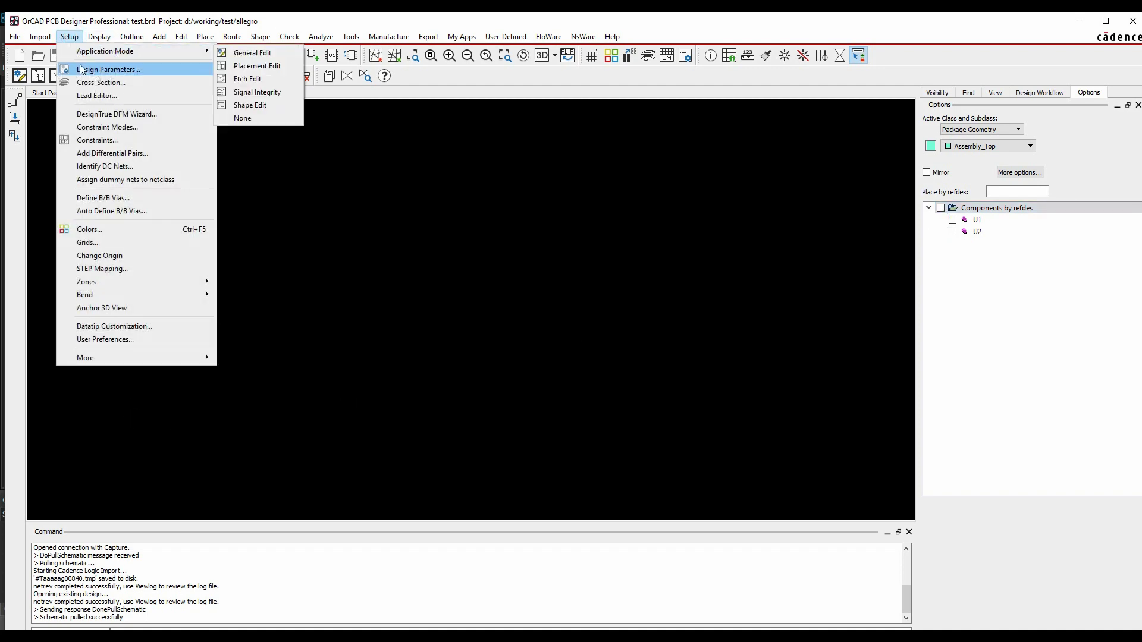
click(119, 70)
click(442, 104)
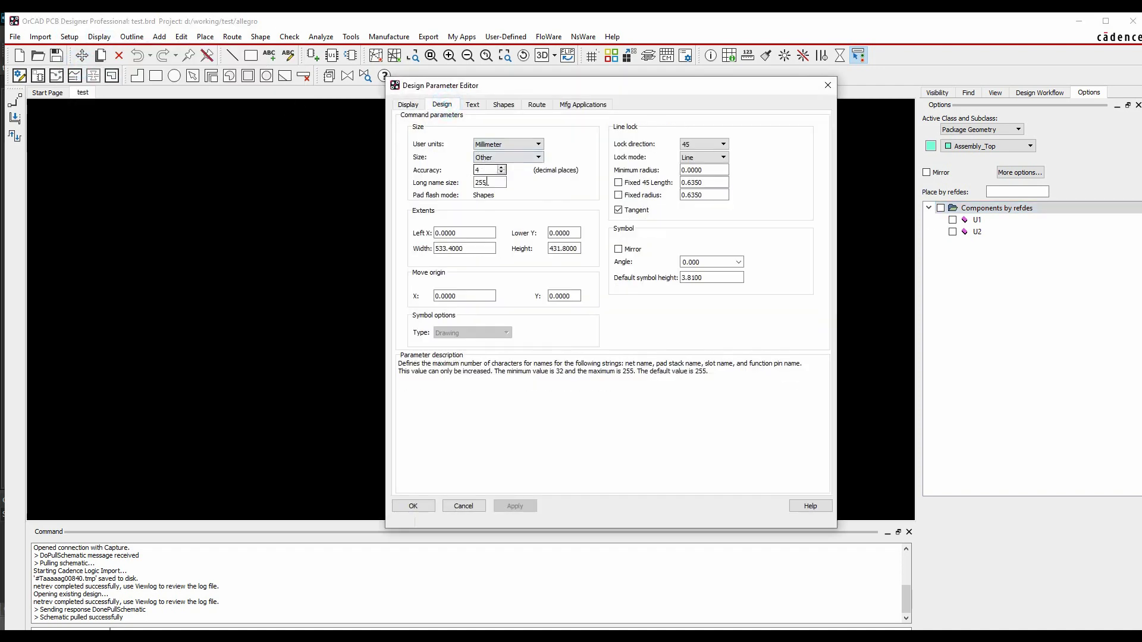
double_click(467, 233)
text(-50)
key(Tab)
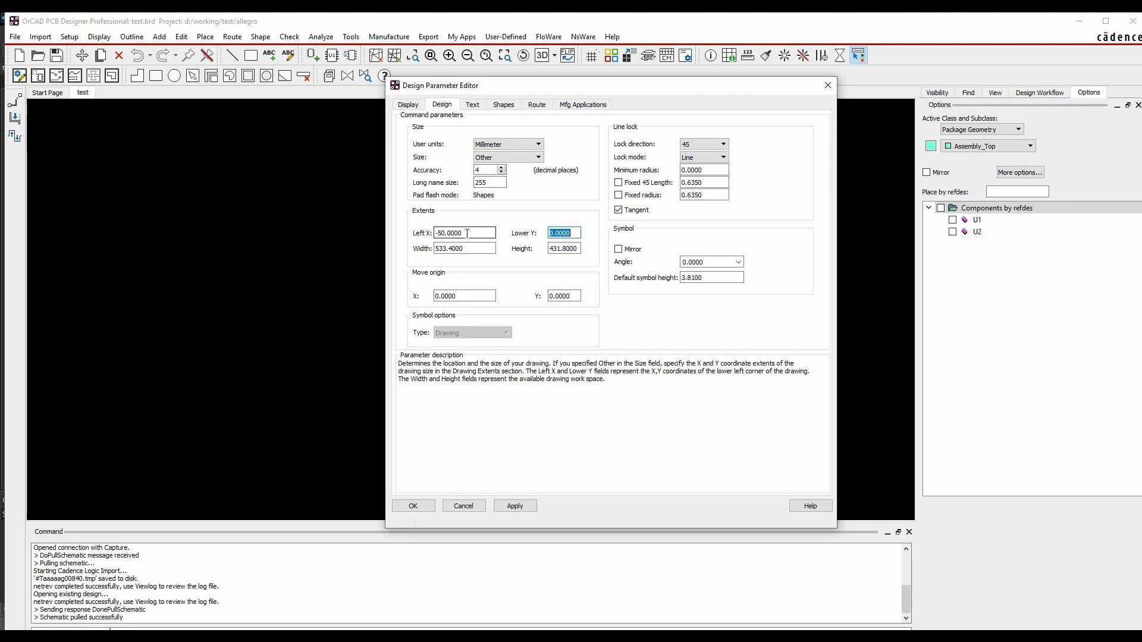
text(-50)
key(Tab)
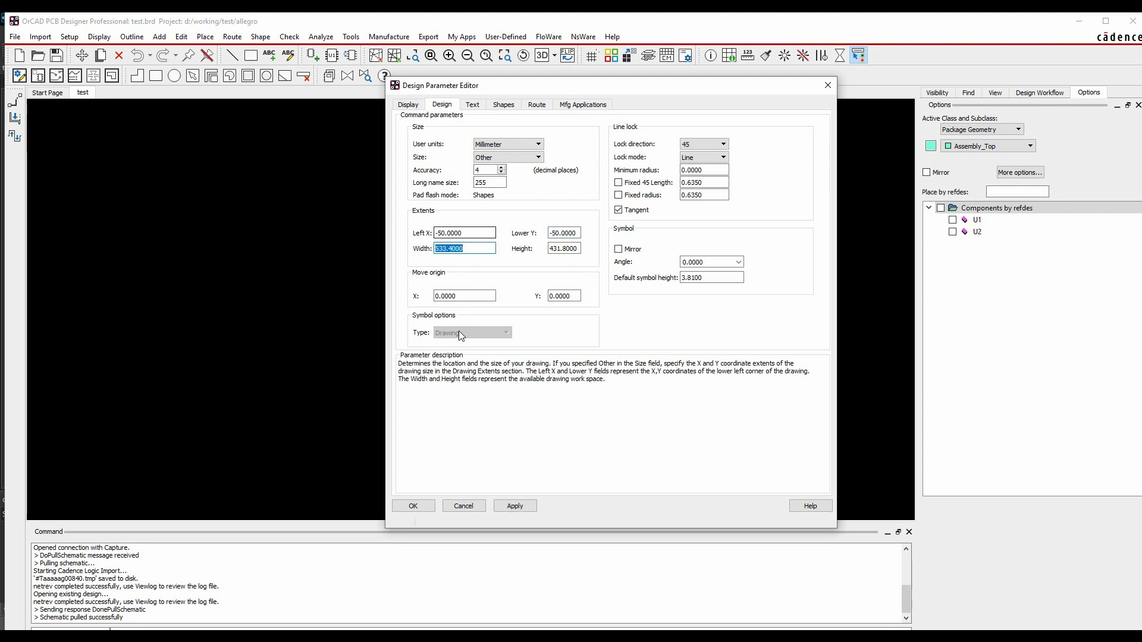
click(406, 504)
click(158, 75)
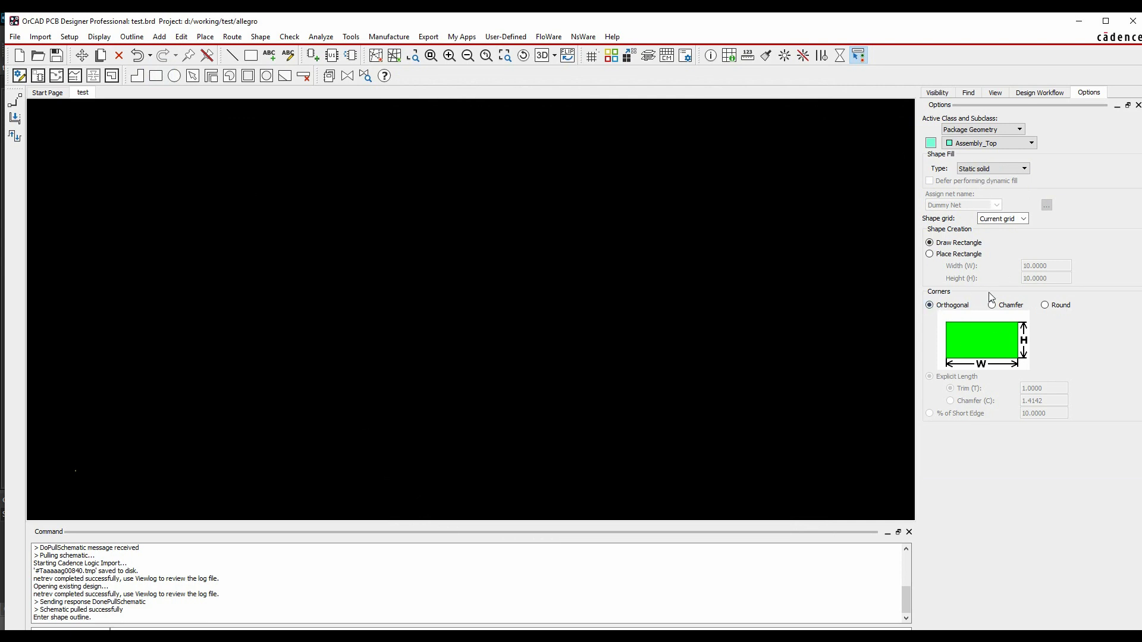
Draw a Board Geometry / Design_Outline rectangle from 0, 0 to 27.94, 17.78
click(970, 129)
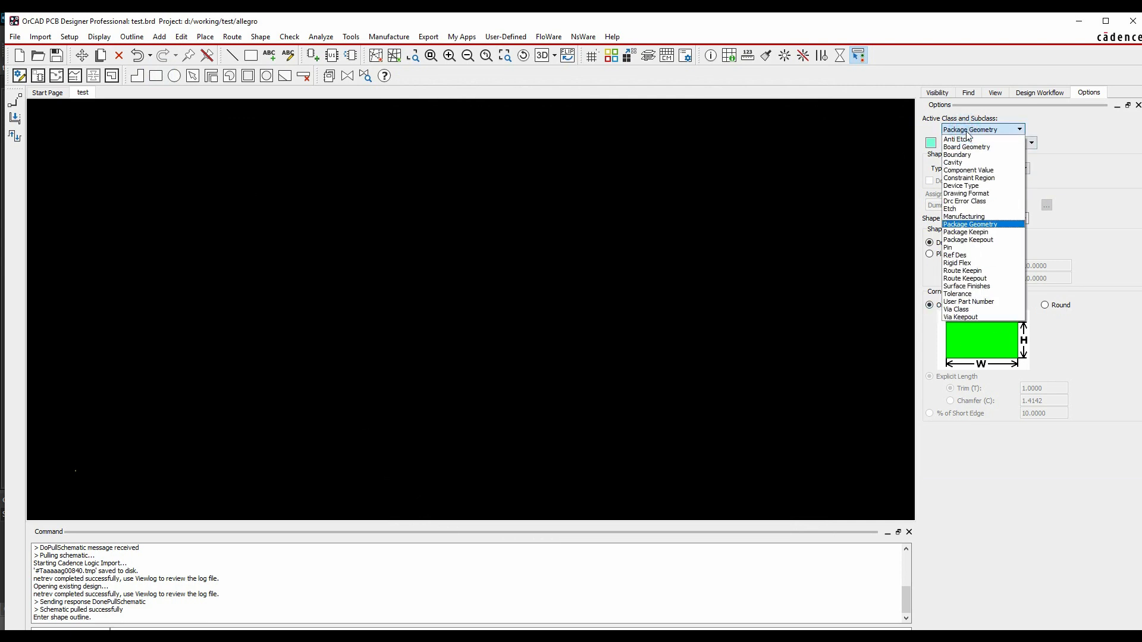
click(968, 148)
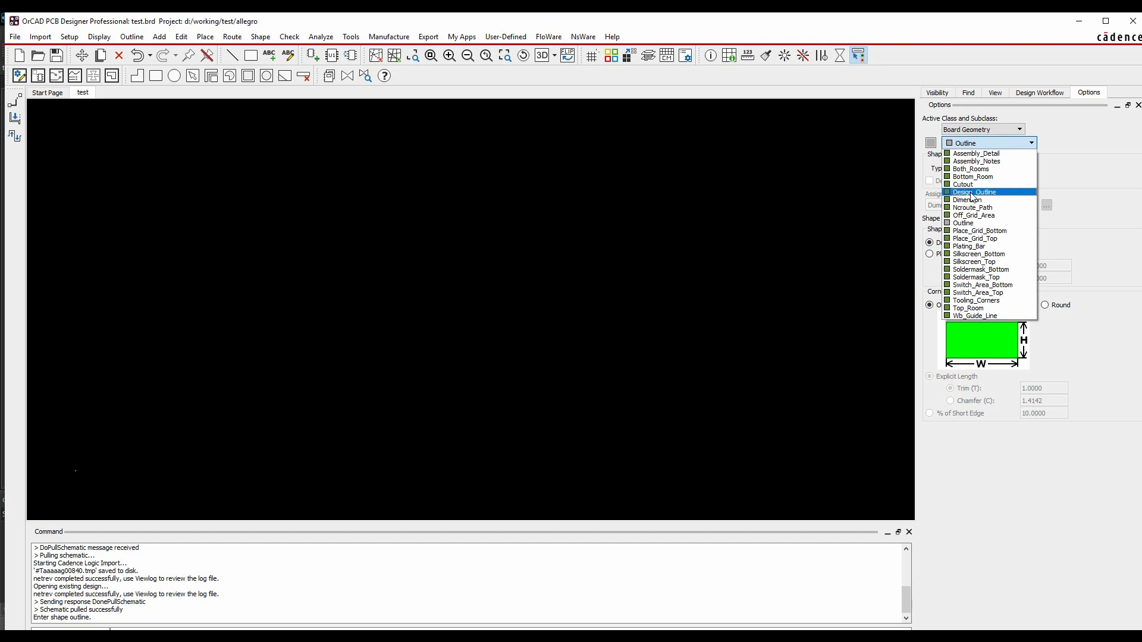
click(970, 187)
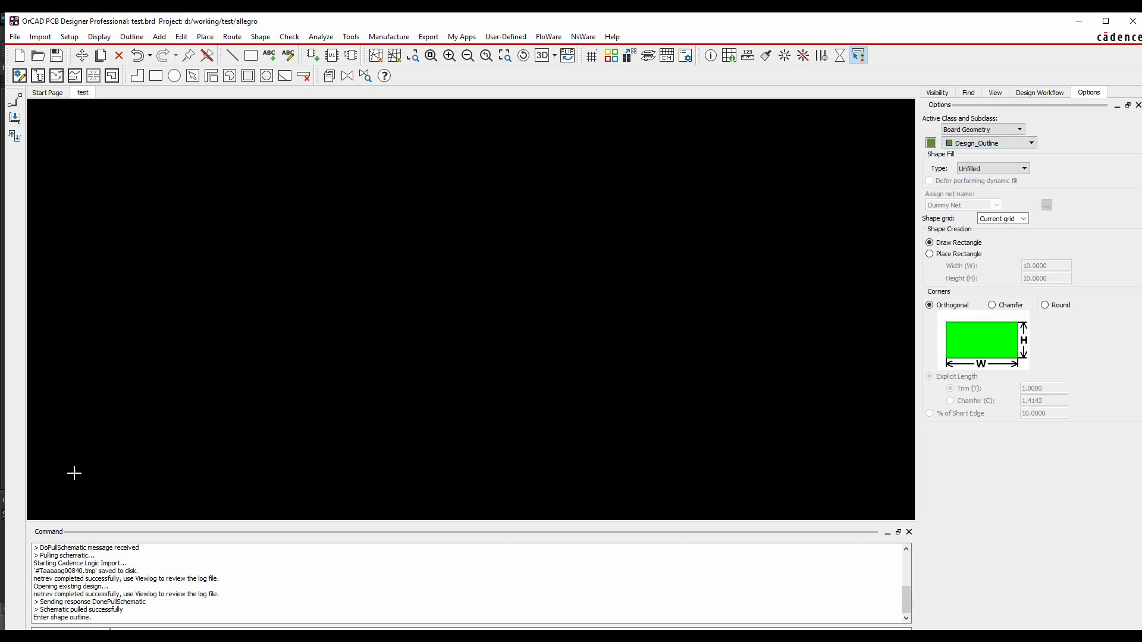
click(92, 434)
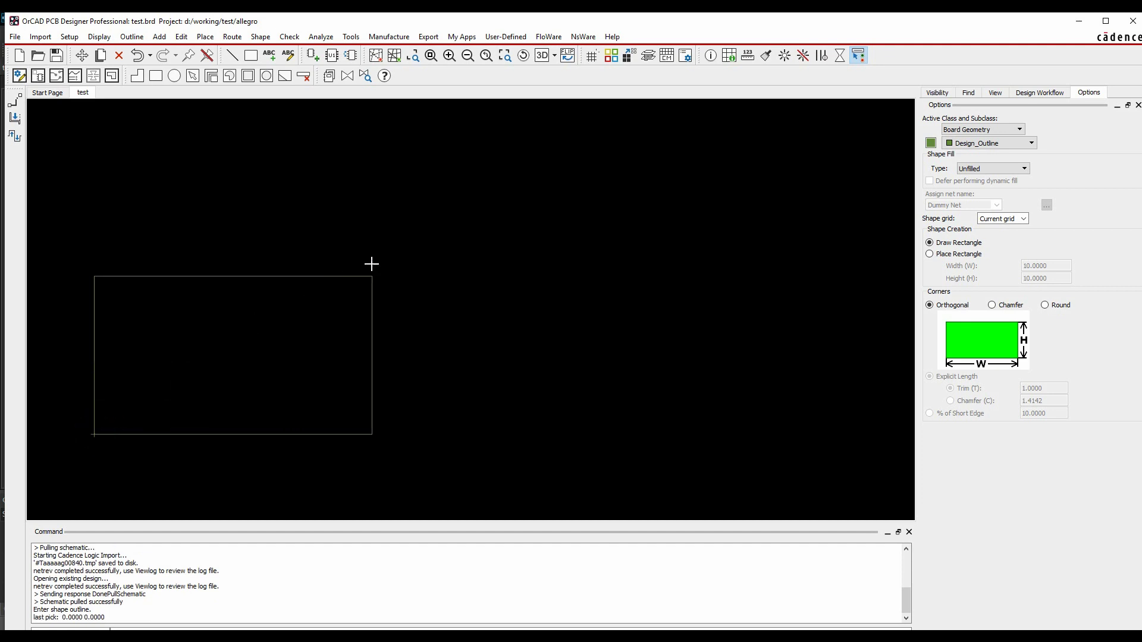
click(526, 161)
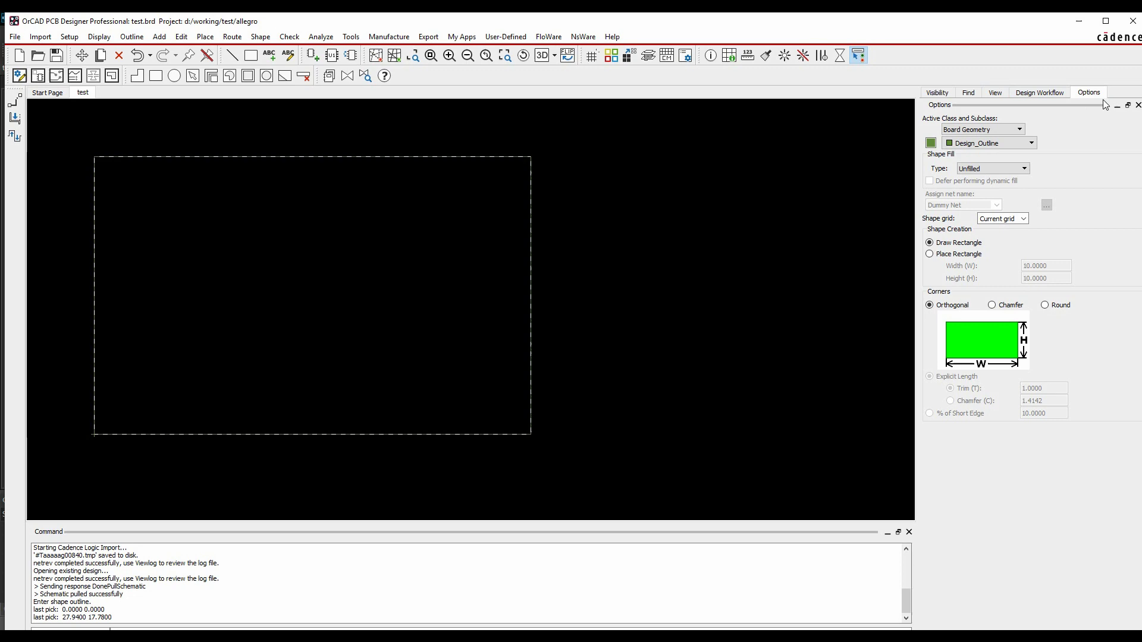
Finish the outline, place U1 and U2 side by side, and view the board in 3D
right_click(788, 224)
click(788, 224)
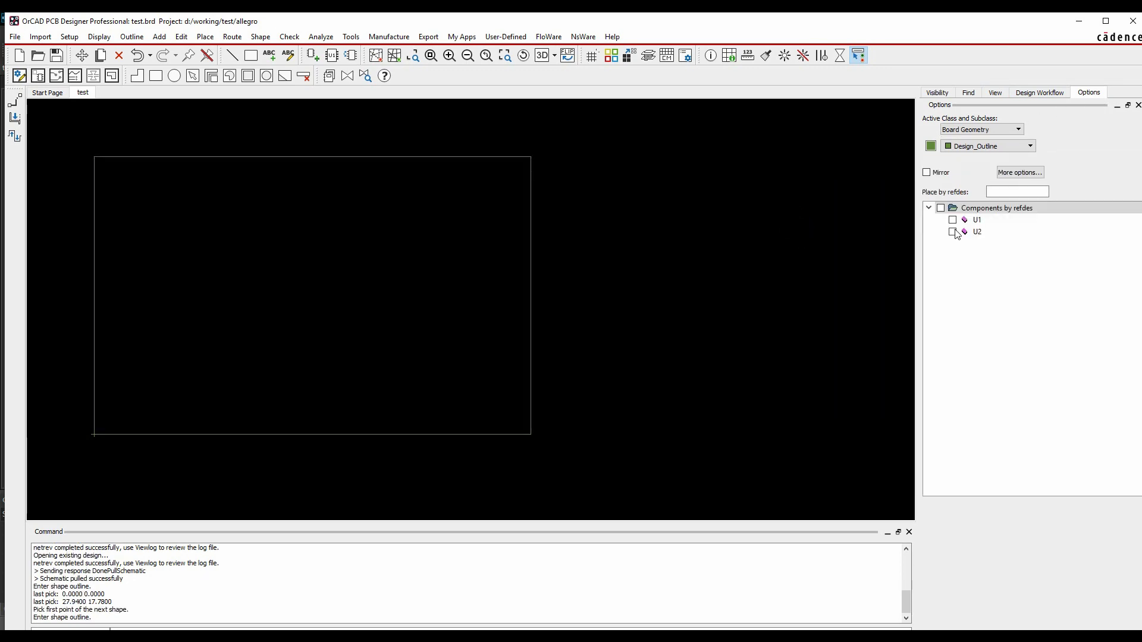
click(948, 213)
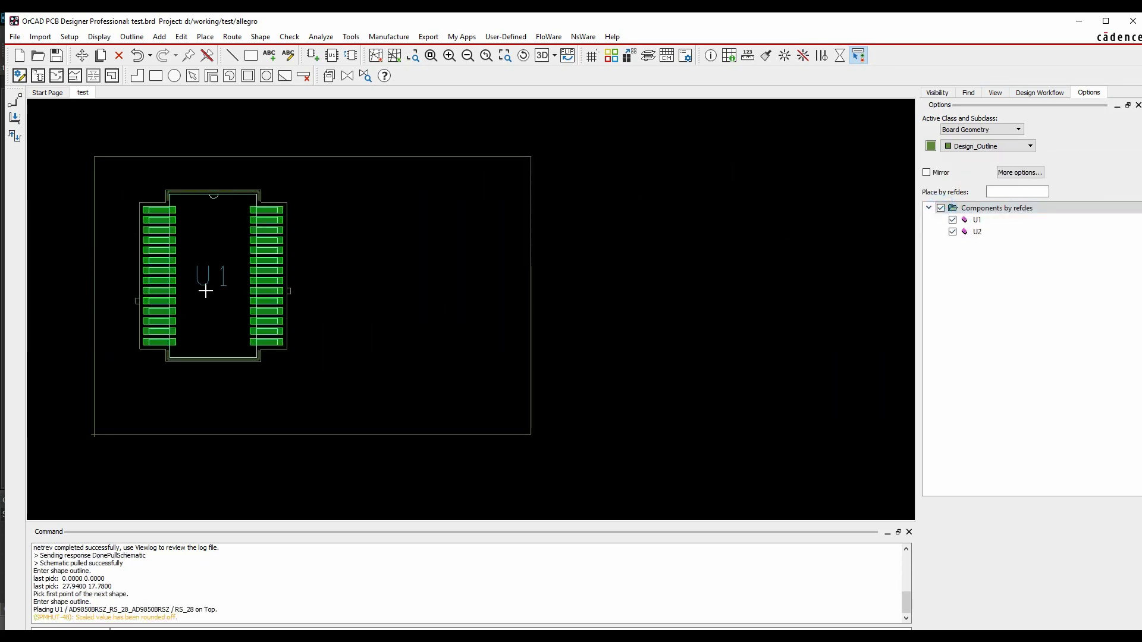
click(205, 288)
click(401, 284)
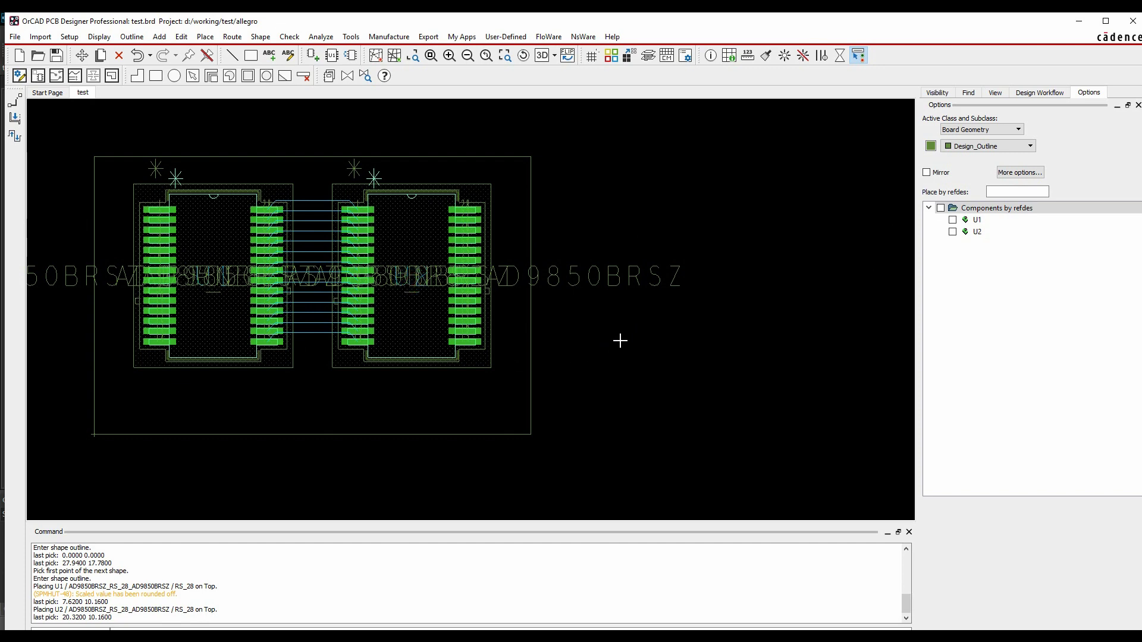
click(543, 55)
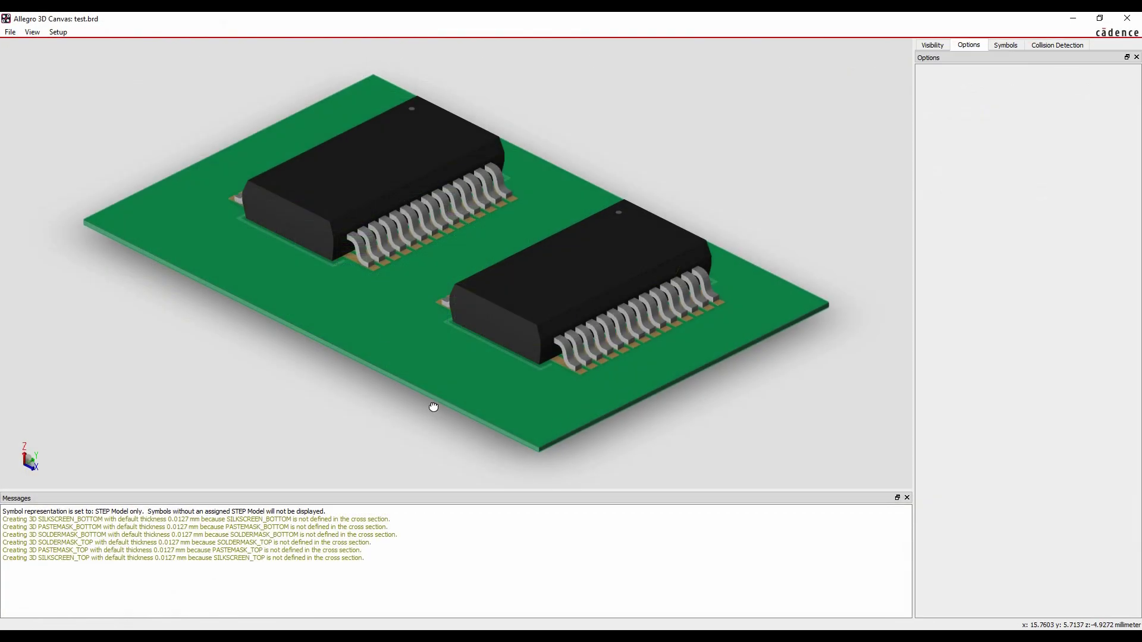
Orbit the 3D board view to look at U1 and U2 more from above
drag(434, 407, 390, 408)
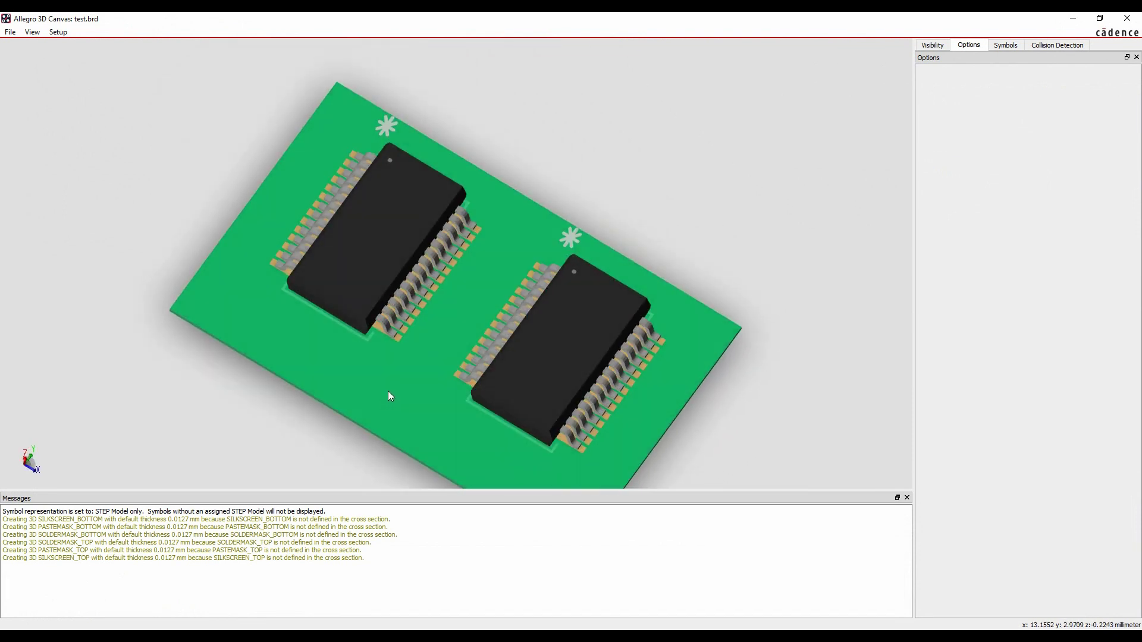